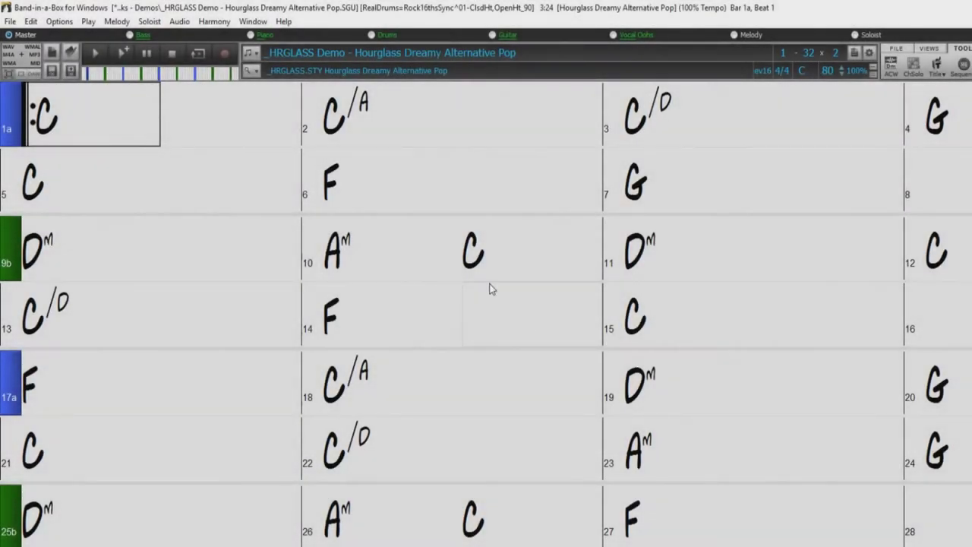
- Open bar 6's Edit Settings dialog, with the Chorus option kept on All Choruses
click(413, 177)
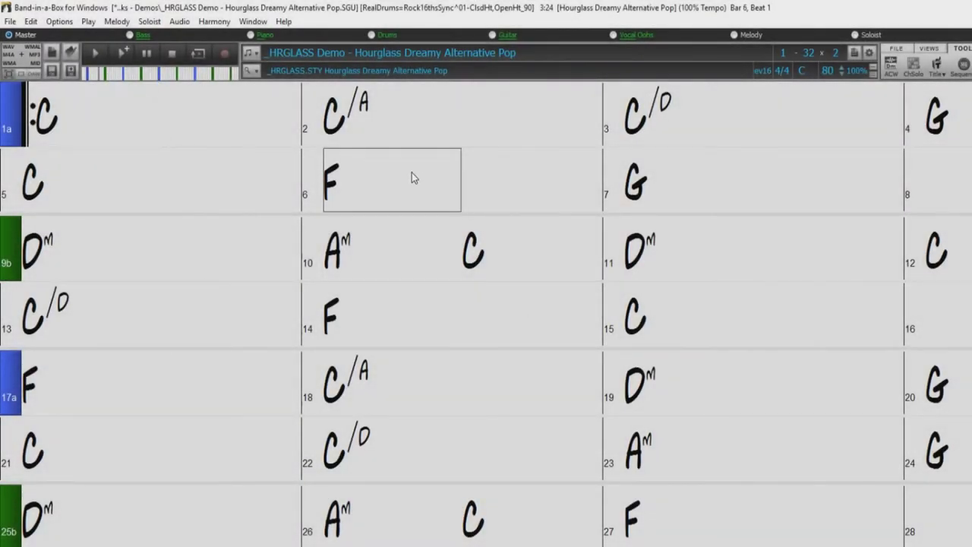
key(F5)
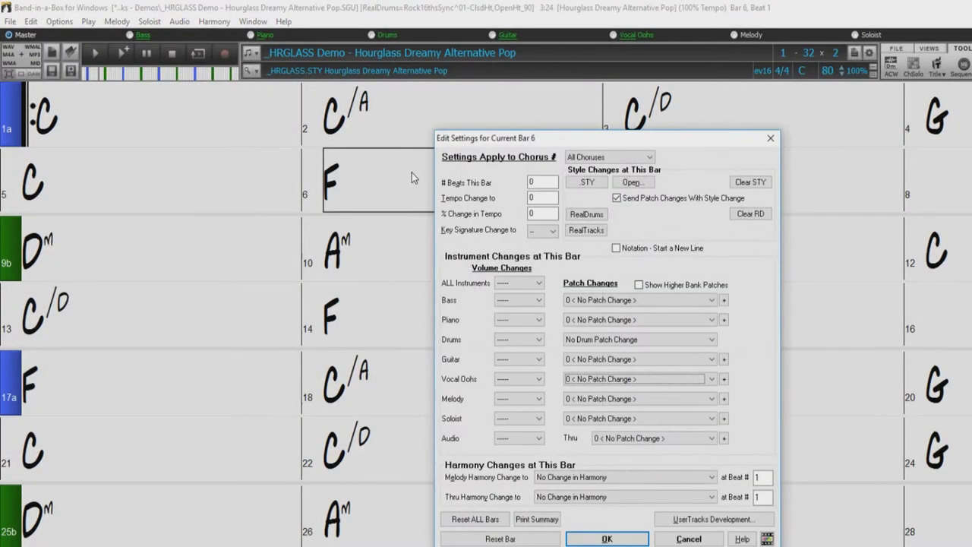
click(770, 139)
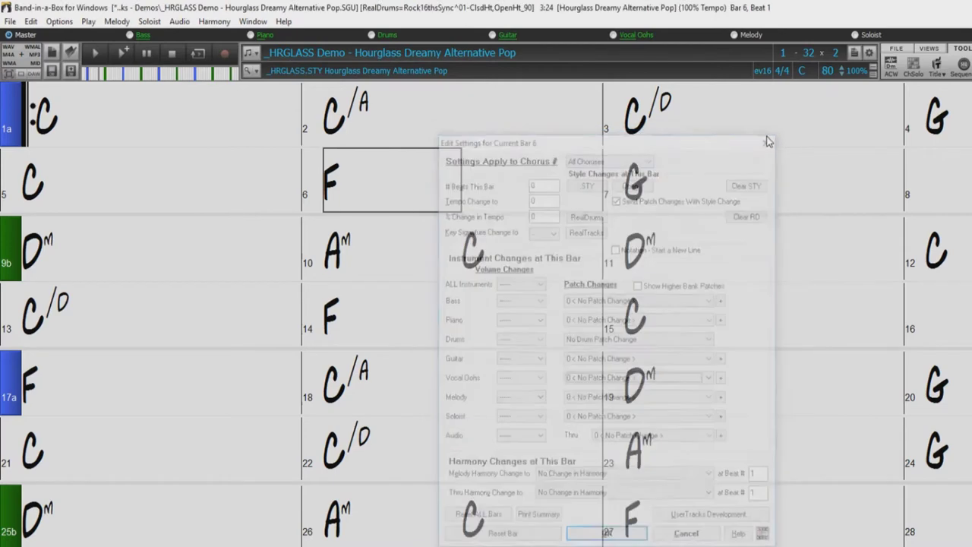
right_click(397, 169)
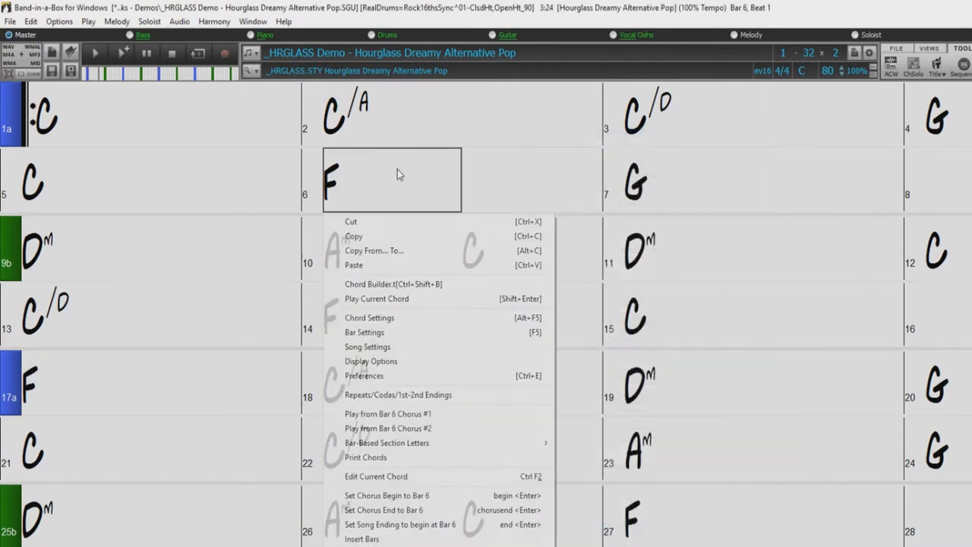
click(389, 335)
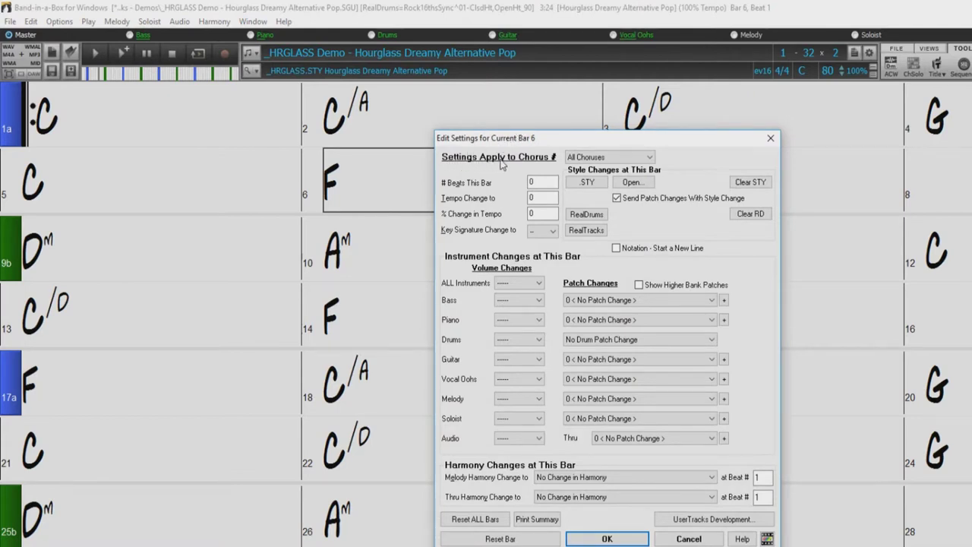
click(651, 158)
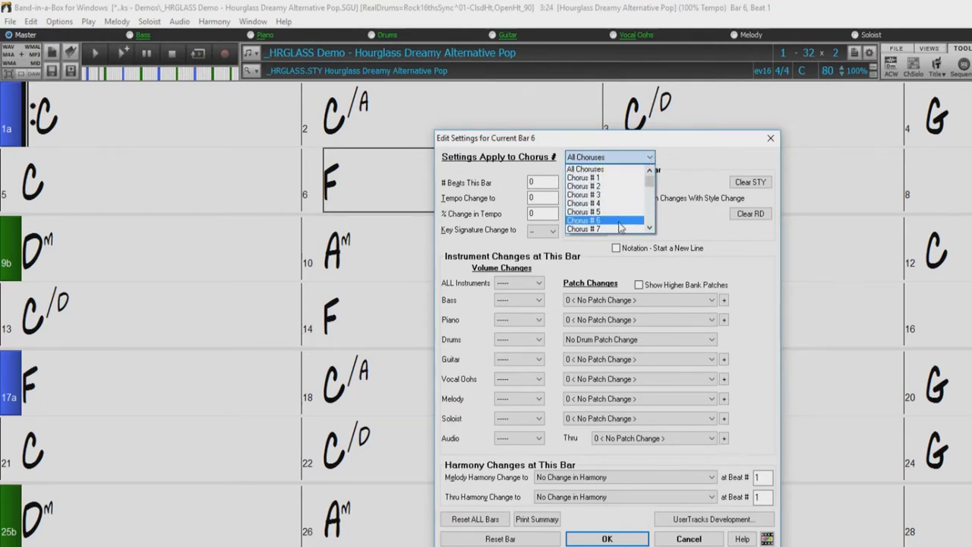
click(646, 163)
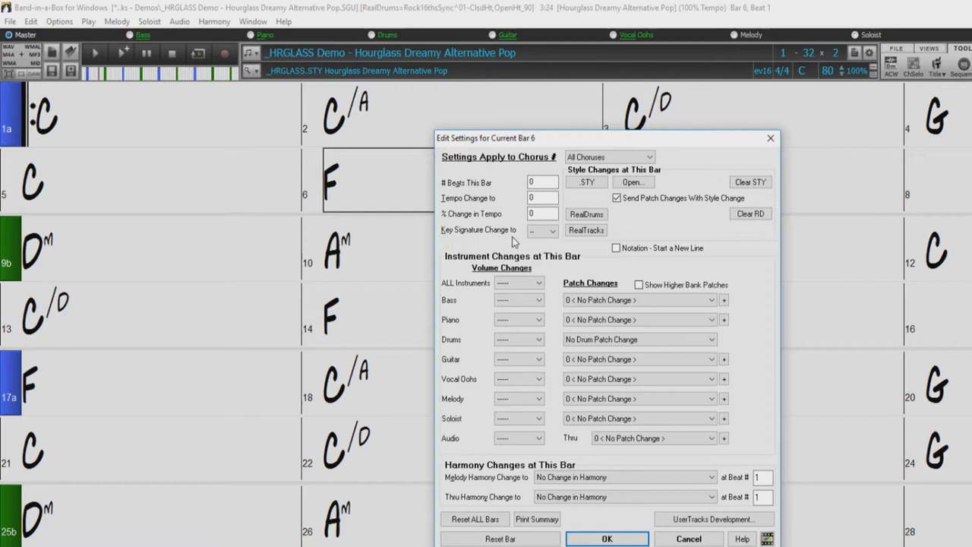
click(591, 186)
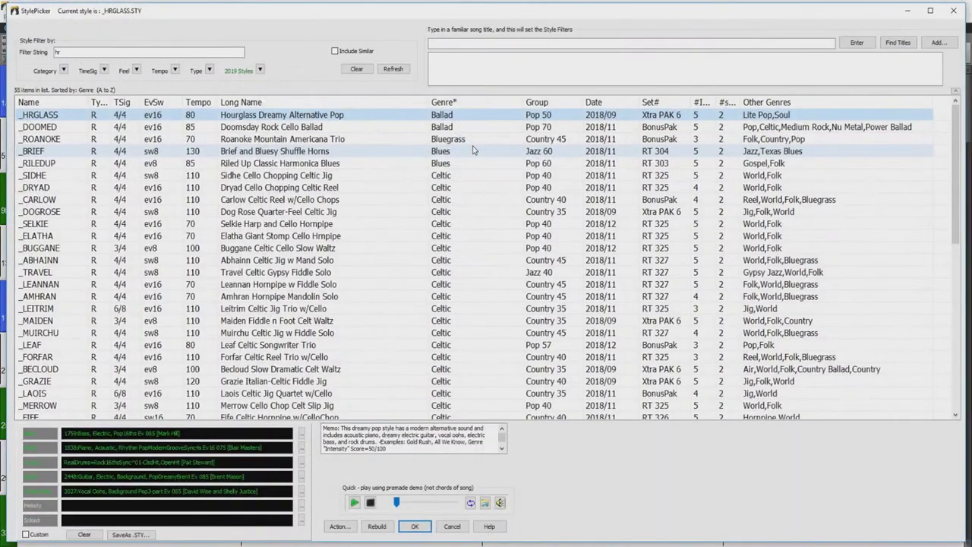
click(953, 11)
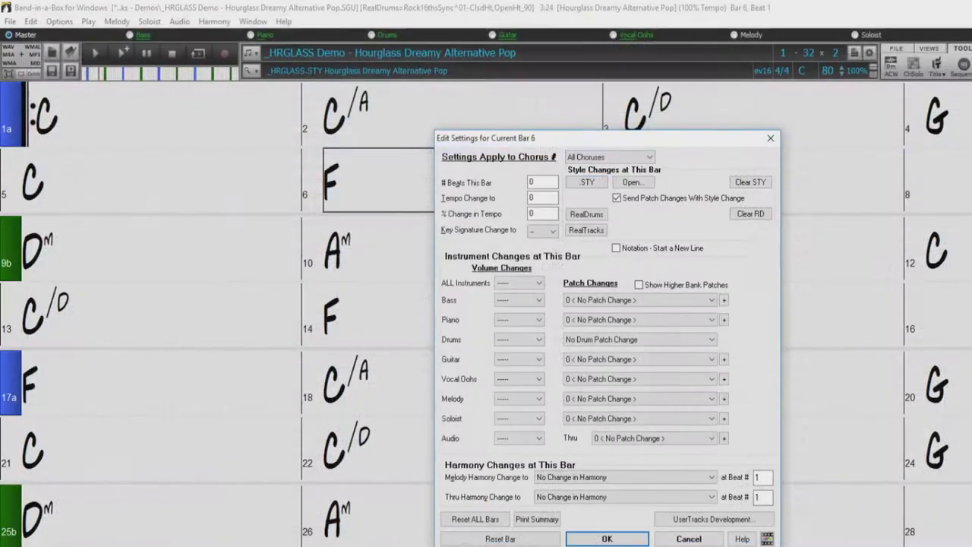
click(632, 183)
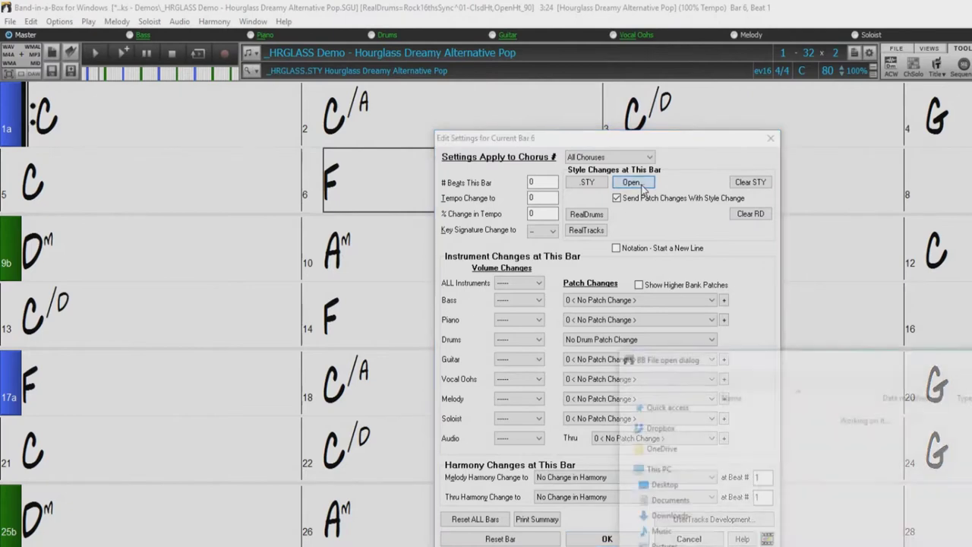
double_click(415, 459)
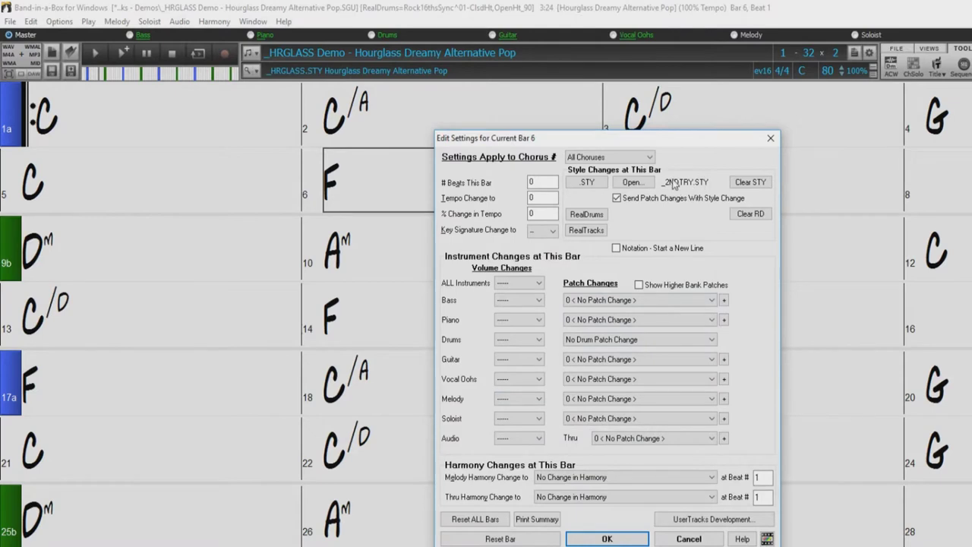
mouse_move(690, 192)
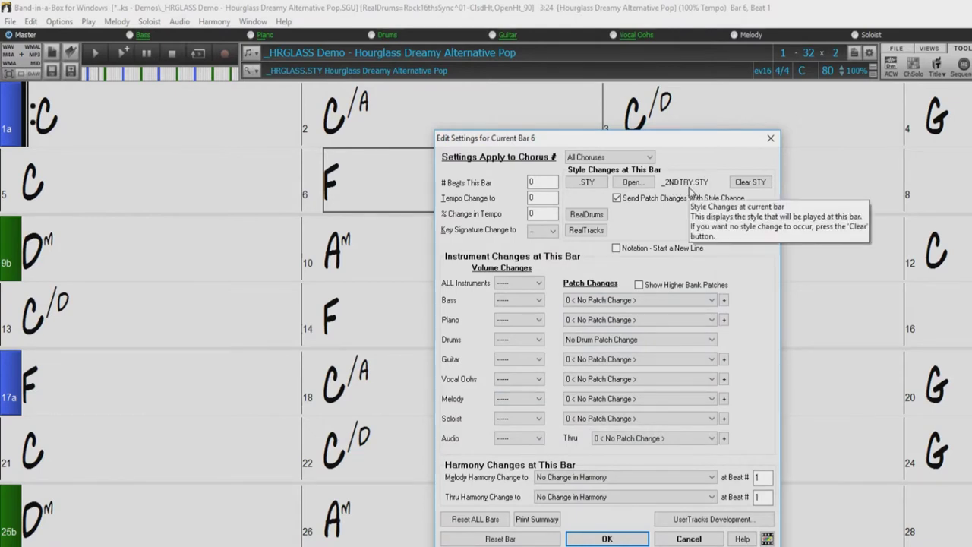
click(760, 184)
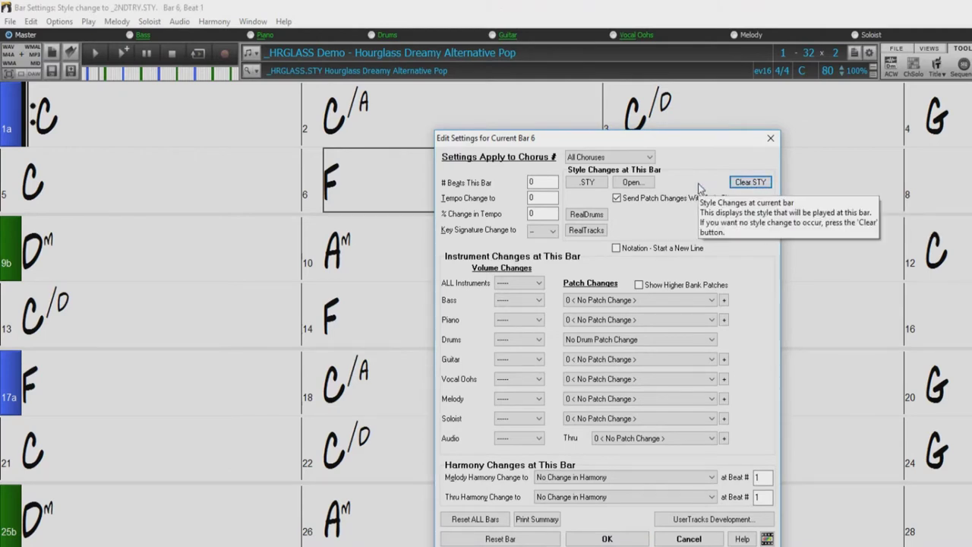
click(598, 215)
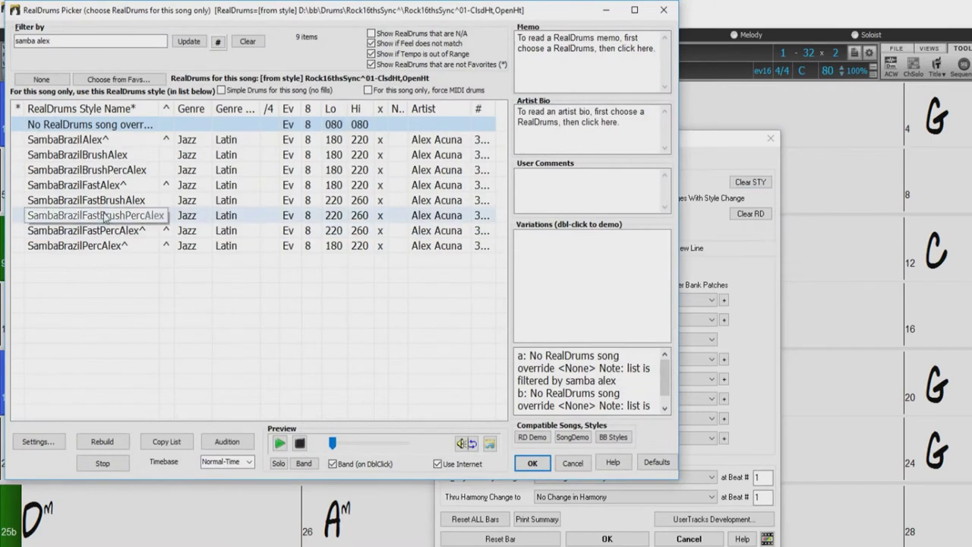
click(83, 184)
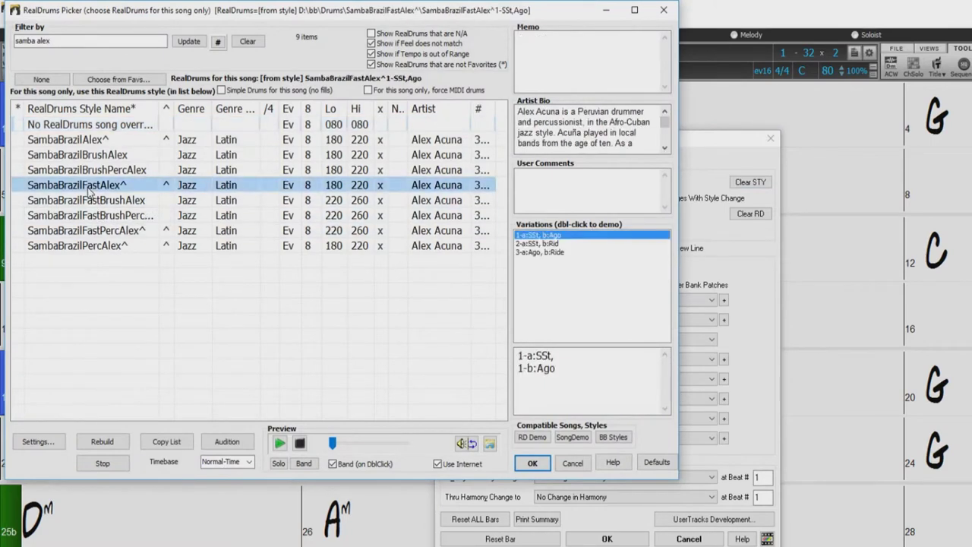
click(528, 464)
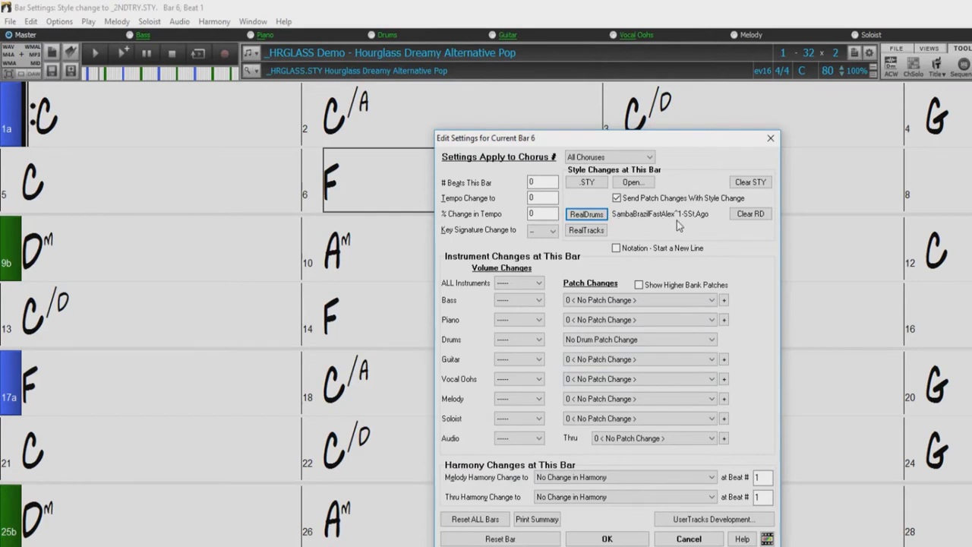
click(750, 215)
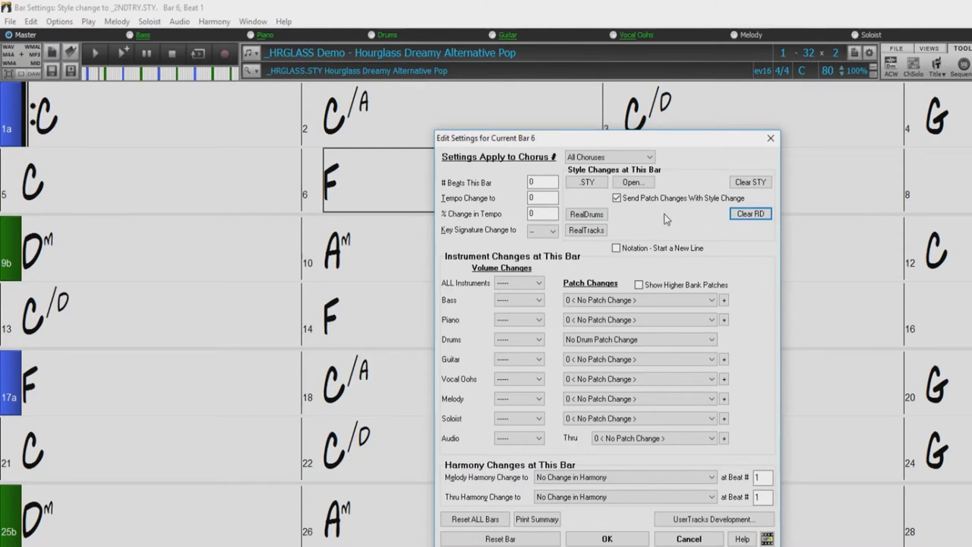
- Set bar 6's Guitar RealTracks to 376 acoustic fingerpicking, then clear that Guitar change
click(587, 231)
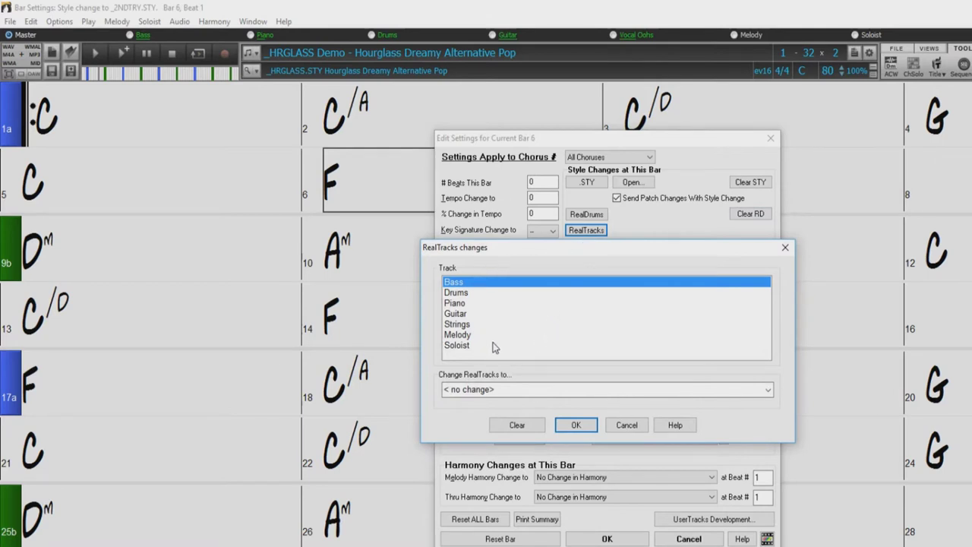
click(467, 314)
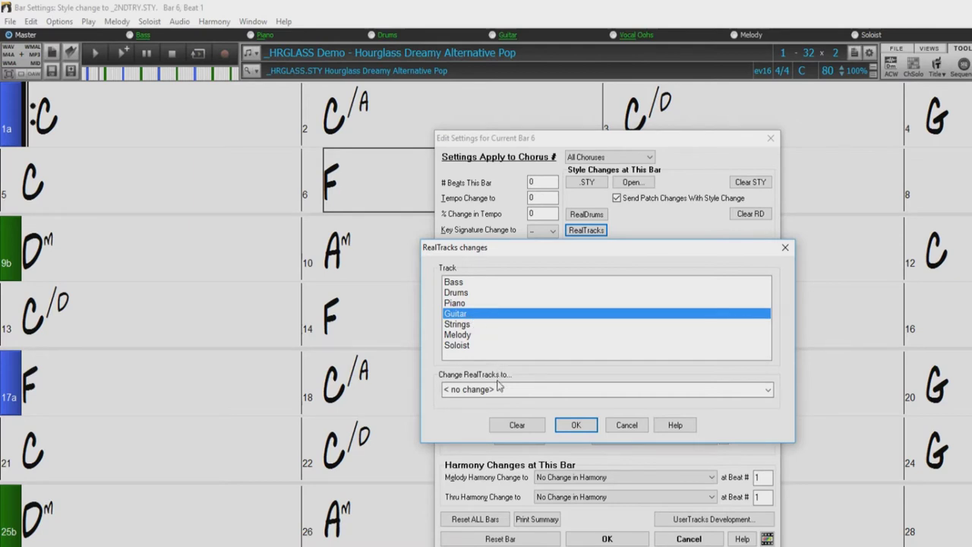
click(548, 388)
click(768, 391)
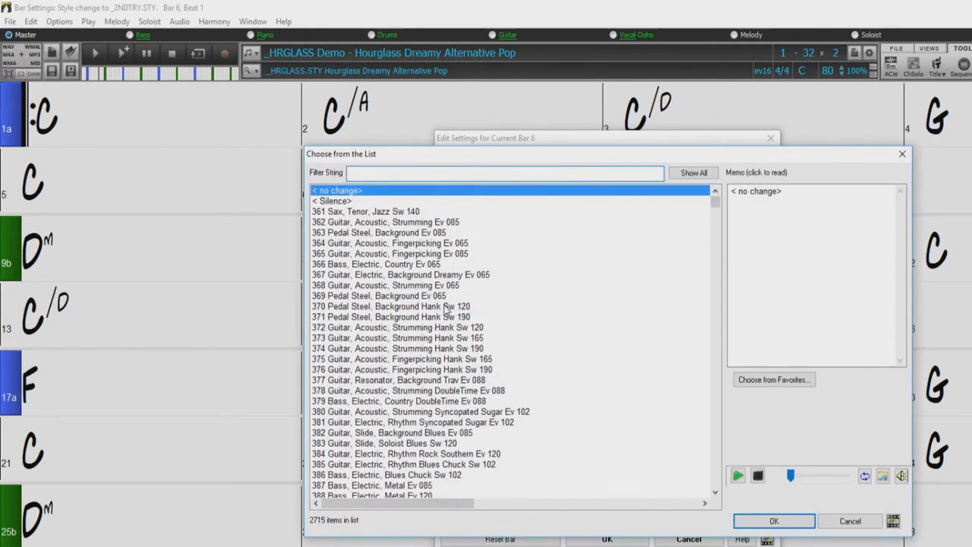
scroll(446, 308, down, 1)
click(354, 337)
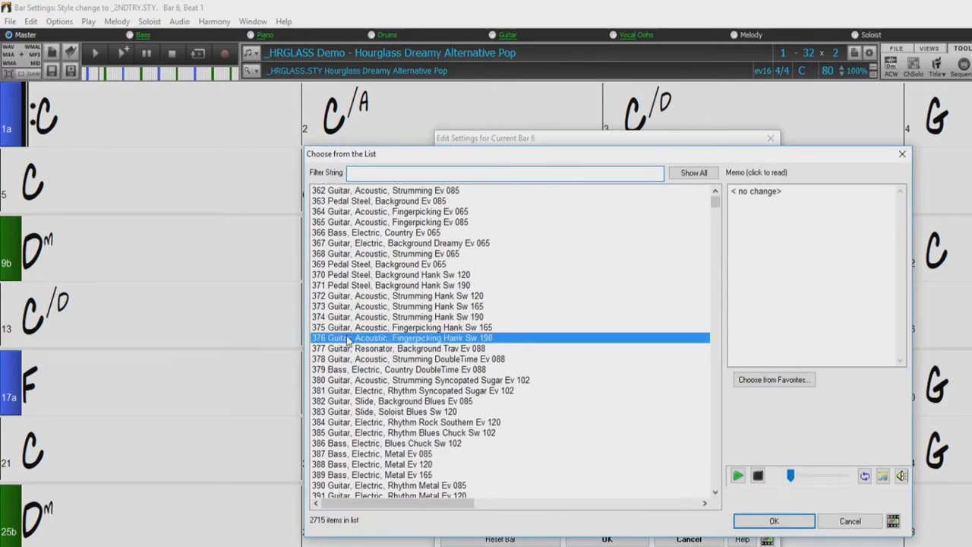
click(774, 521)
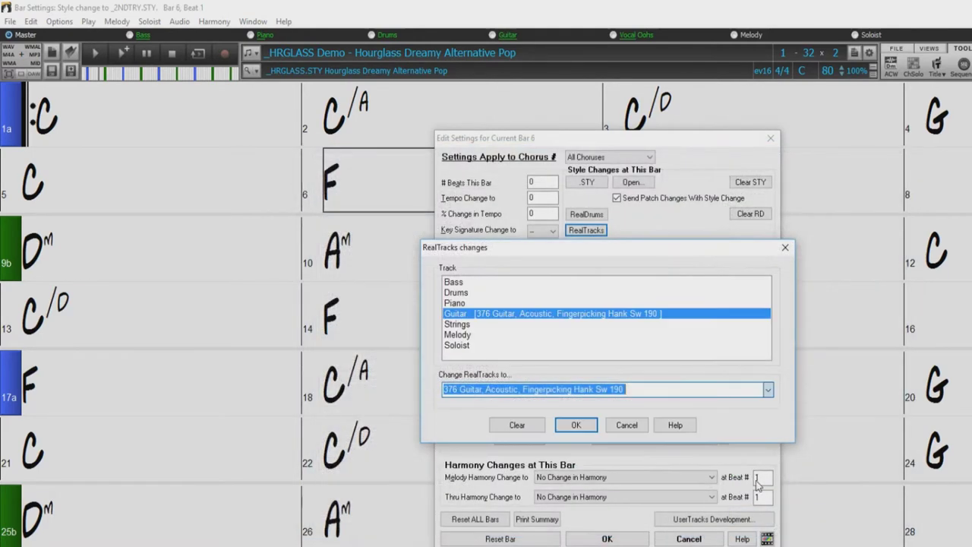
click(581, 425)
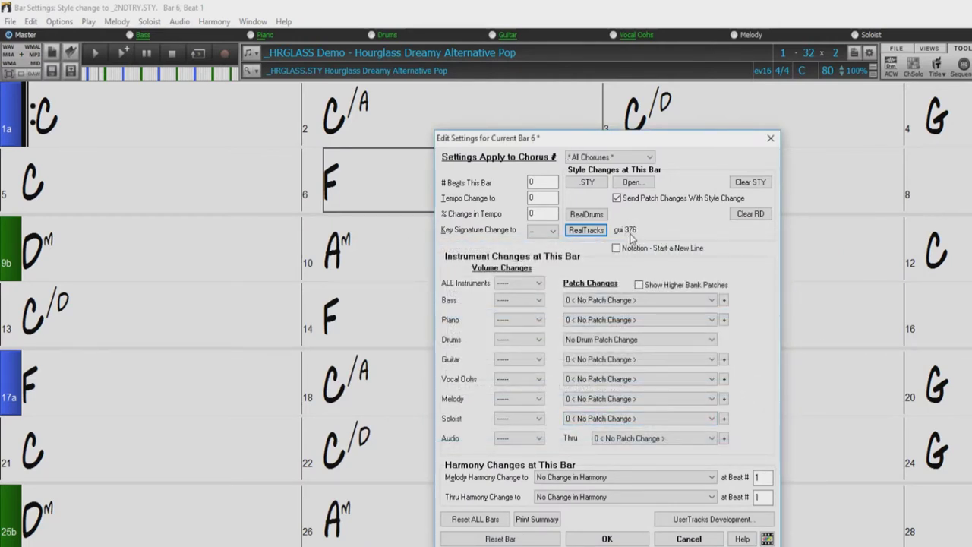
click(587, 232)
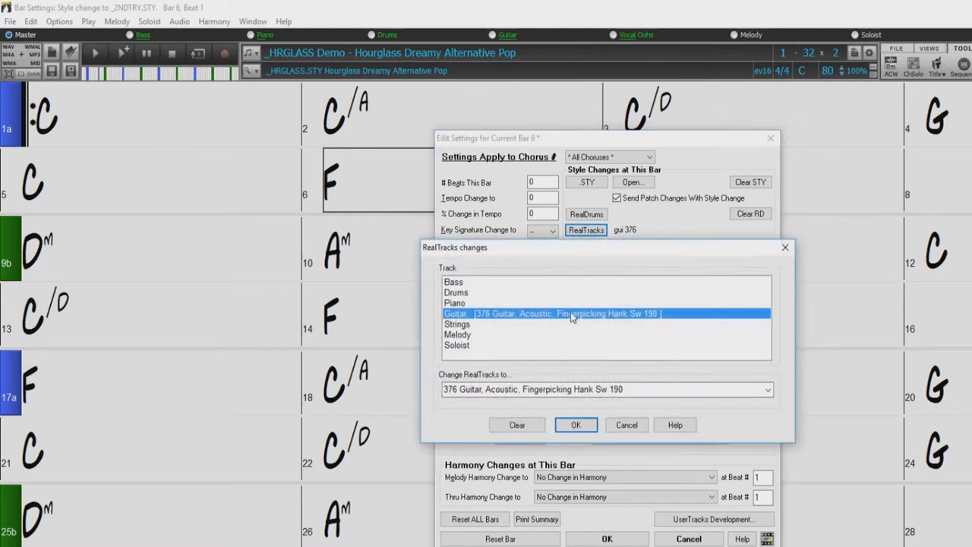
click(518, 427)
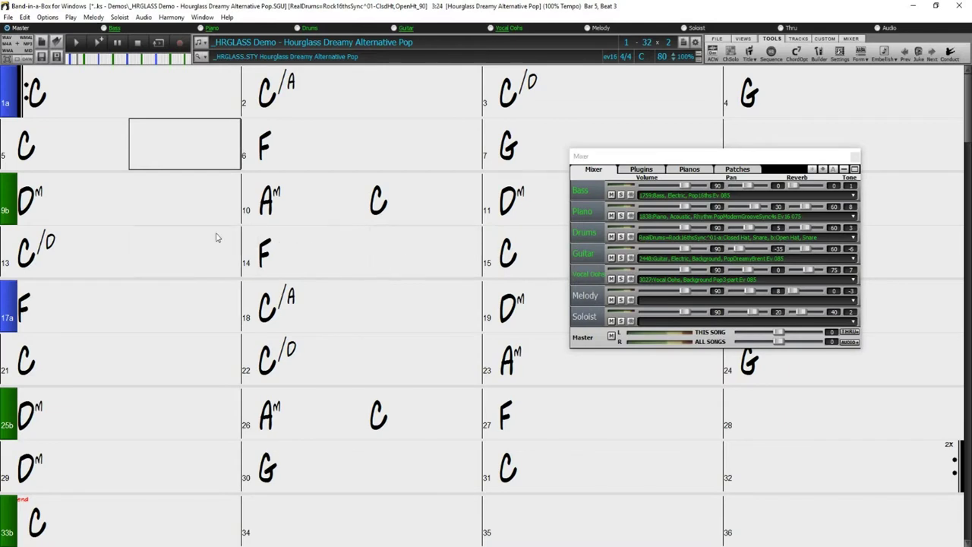
- Mute the Vocal Oohs starting at bar 1 via its Bar Settings
click(99, 102)
right_click(86, 99)
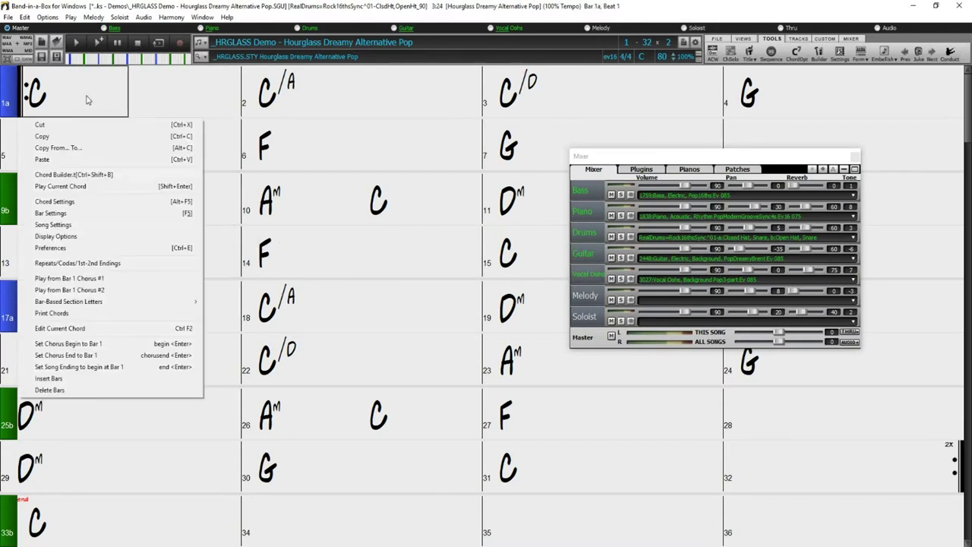
click(70, 210)
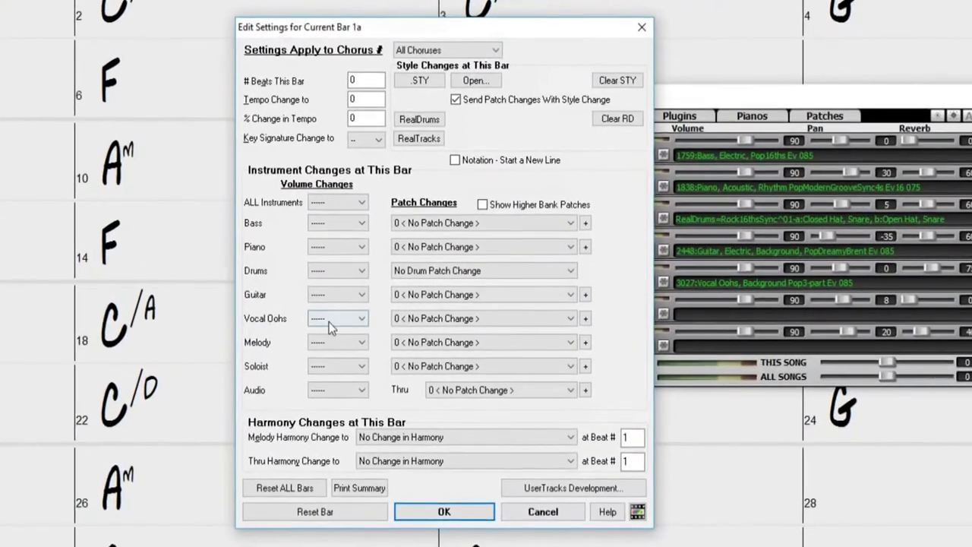
click(372, 318)
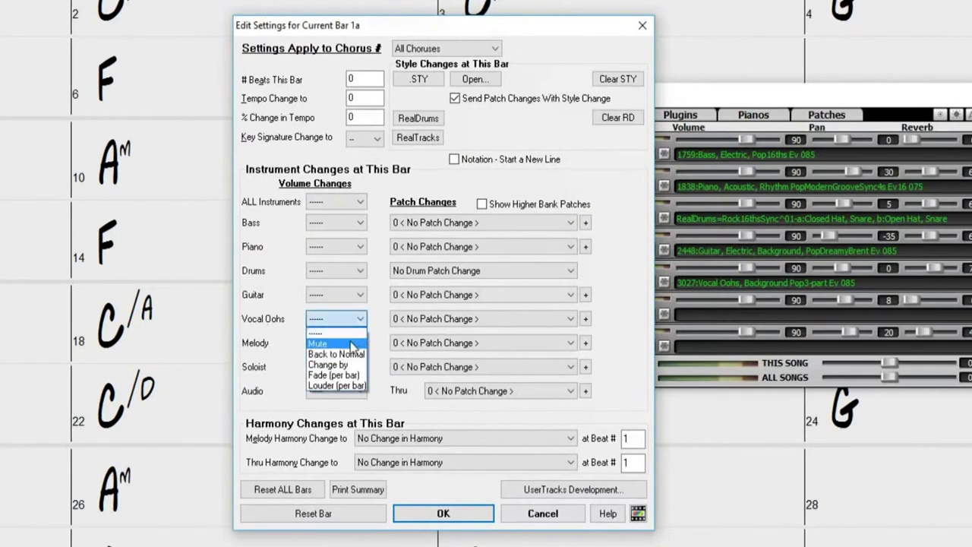
click(323, 343)
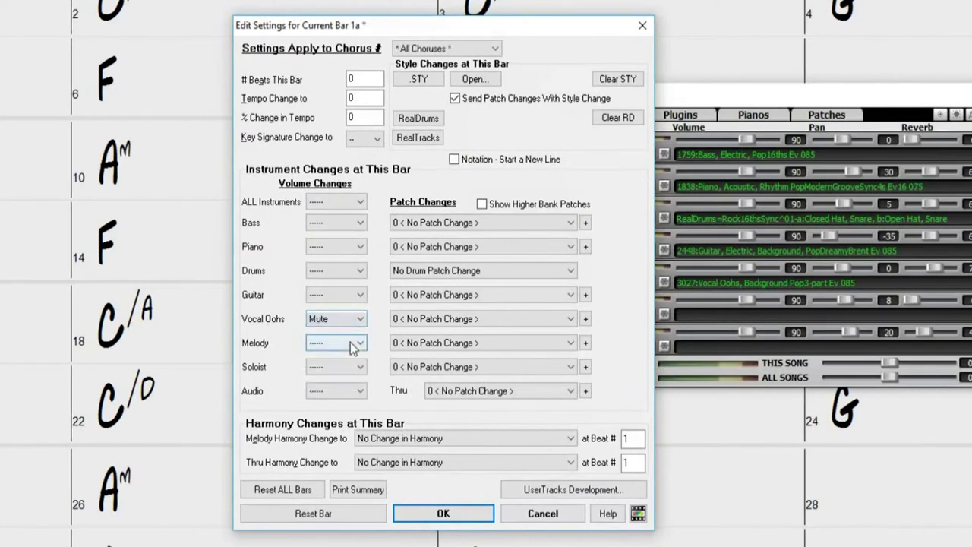
click(426, 515)
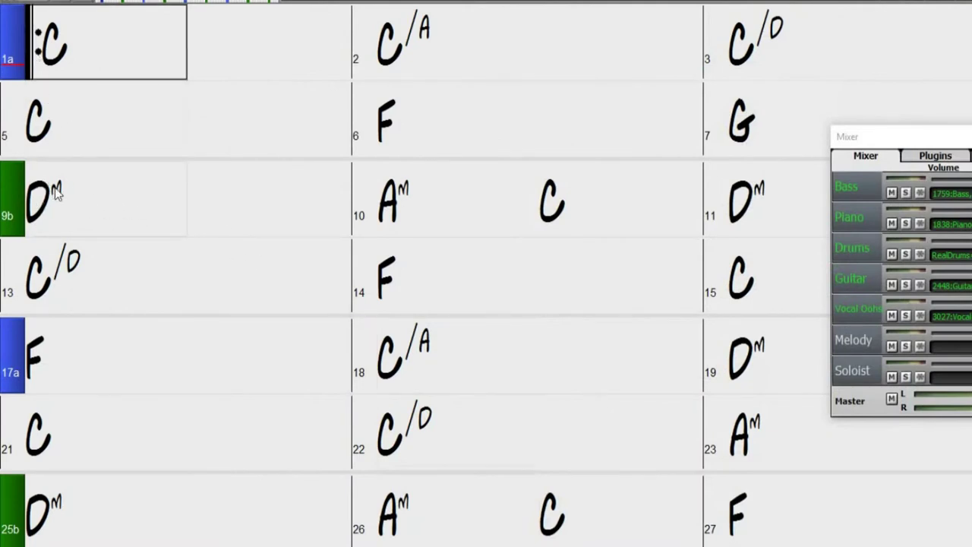
- In bar 9's Bar Settings, set the Vocal Oohs volume change to Back to Normal
click(80, 205)
right_click(110, 198)
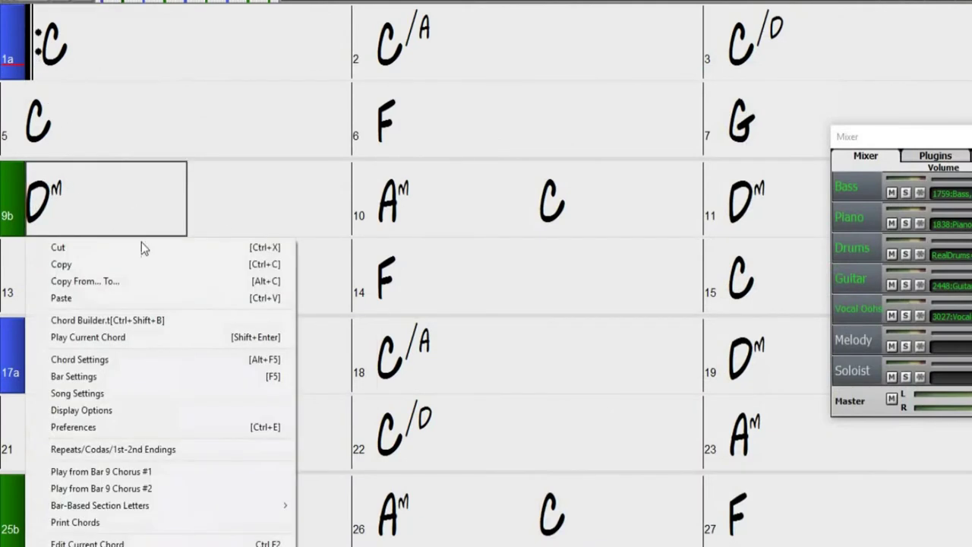
click(118, 375)
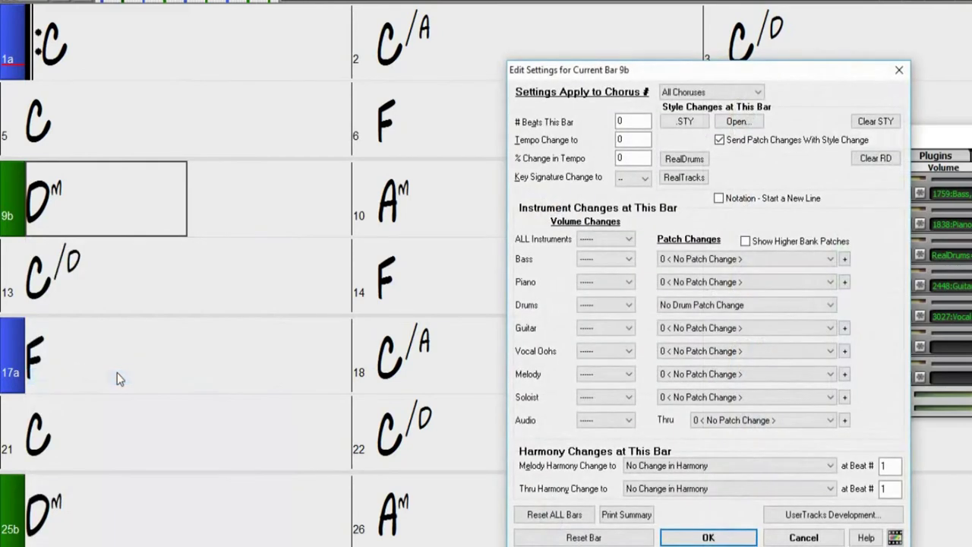
click(628, 351)
click(611, 375)
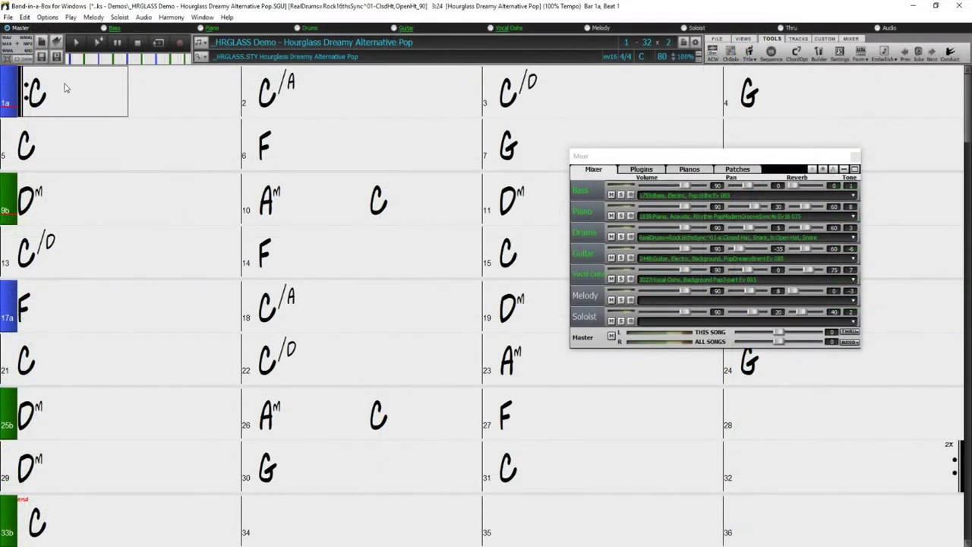
- Select bar 1 on the Hourglass chord sheet
click(65, 89)
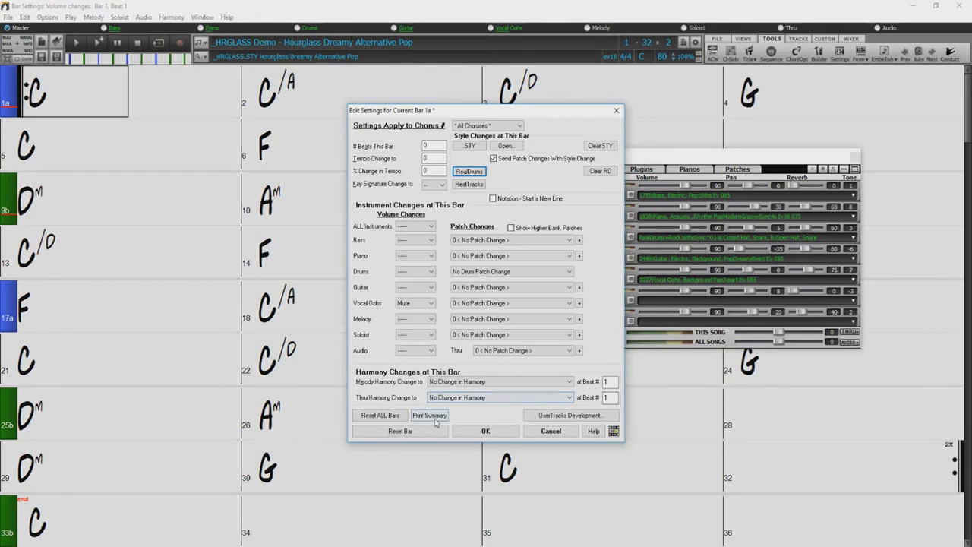
- Reset bar 1's settings and all bars' settings, then close Edit Settings with OK
click(410, 432)
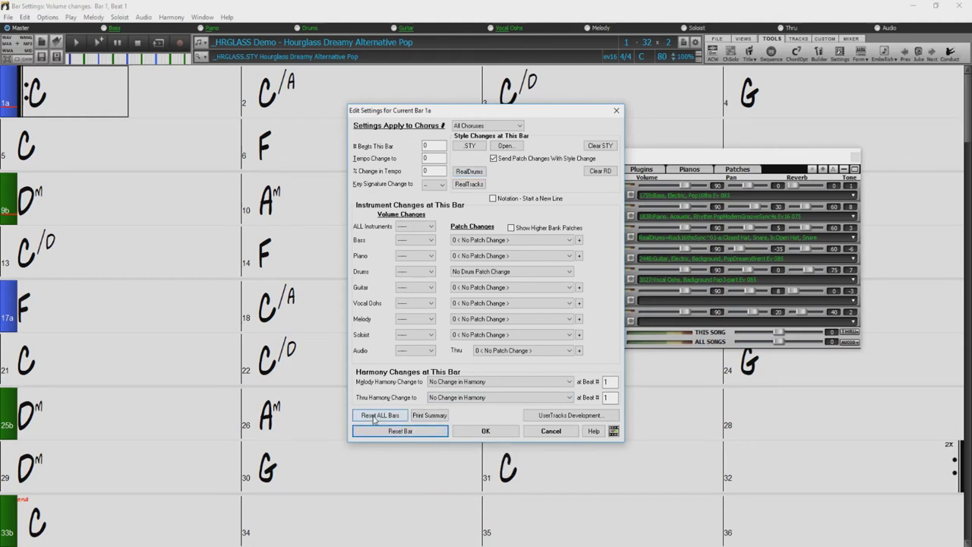
click(380, 416)
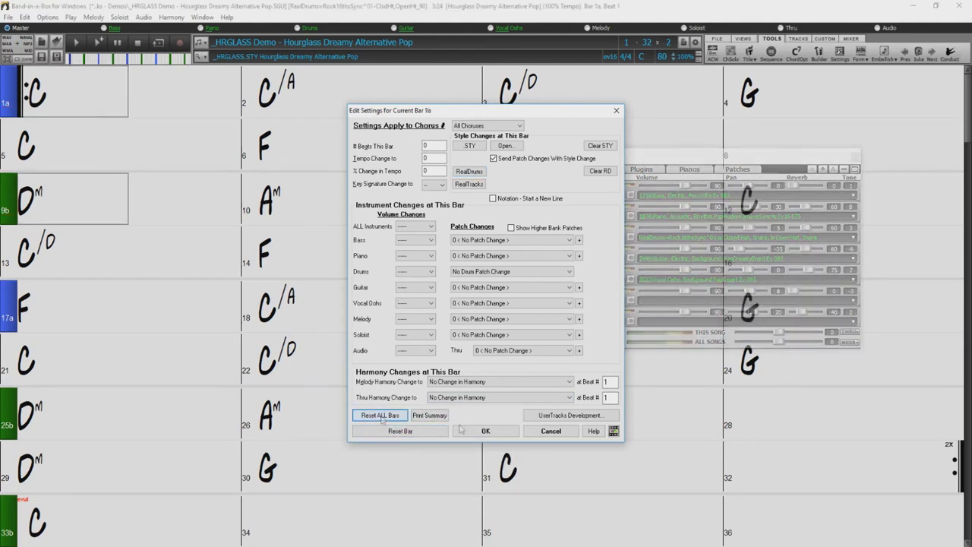
click(487, 432)
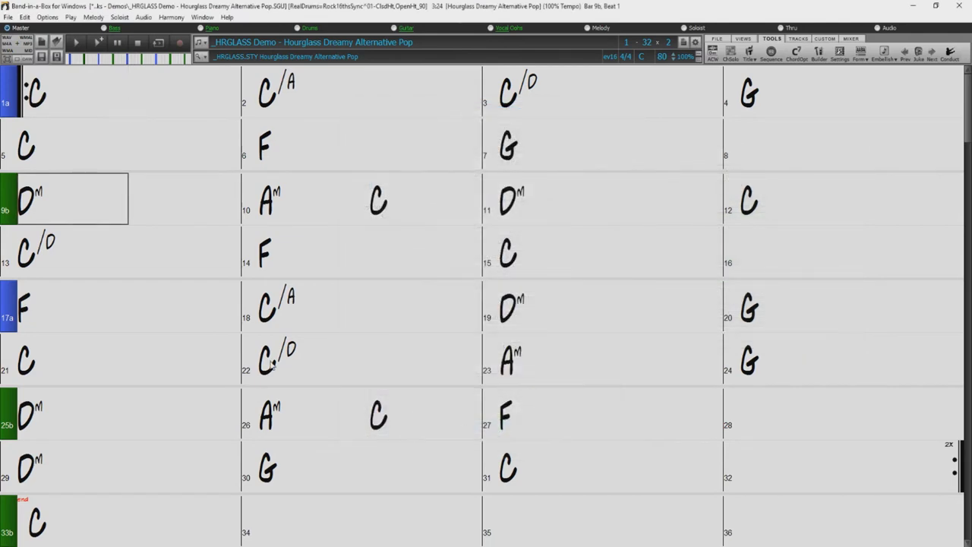
- Set bar 1's Vocal Oohs volume change to Mute and confirm
click(67, 89)
right_click(68, 89)
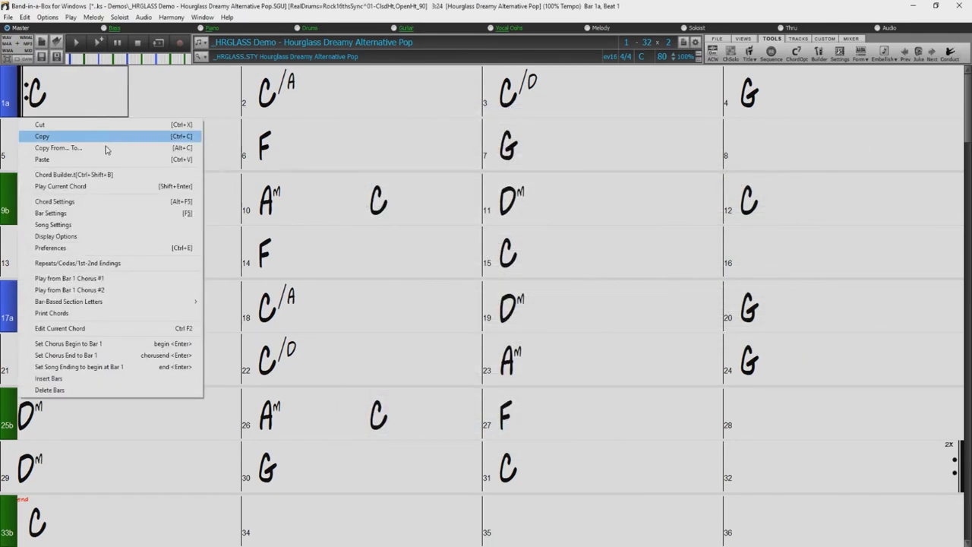
click(81, 214)
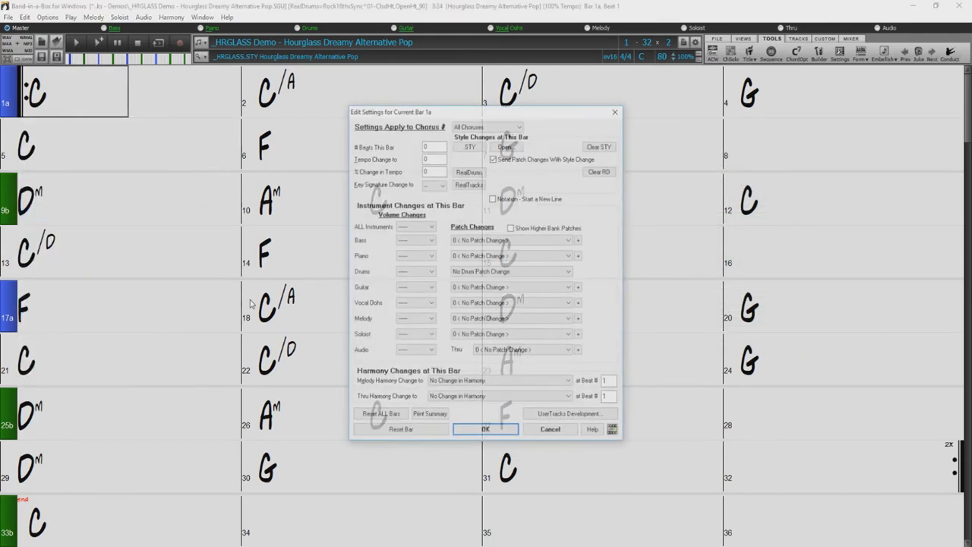
click(429, 304)
click(418, 322)
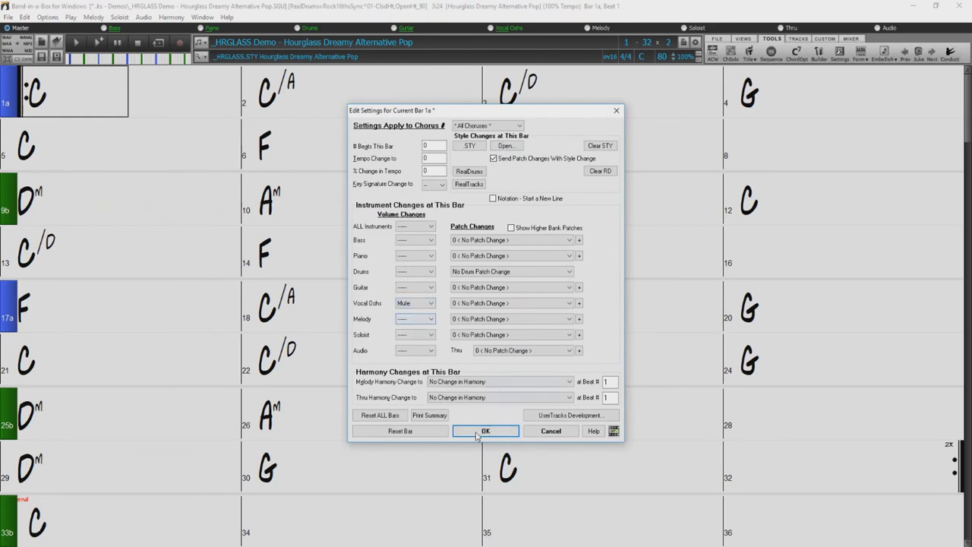
click(485, 431)
- In bar 9's settings, set Vocal Oohs to Back to Normal and Piano to Mute
right_click(99, 225)
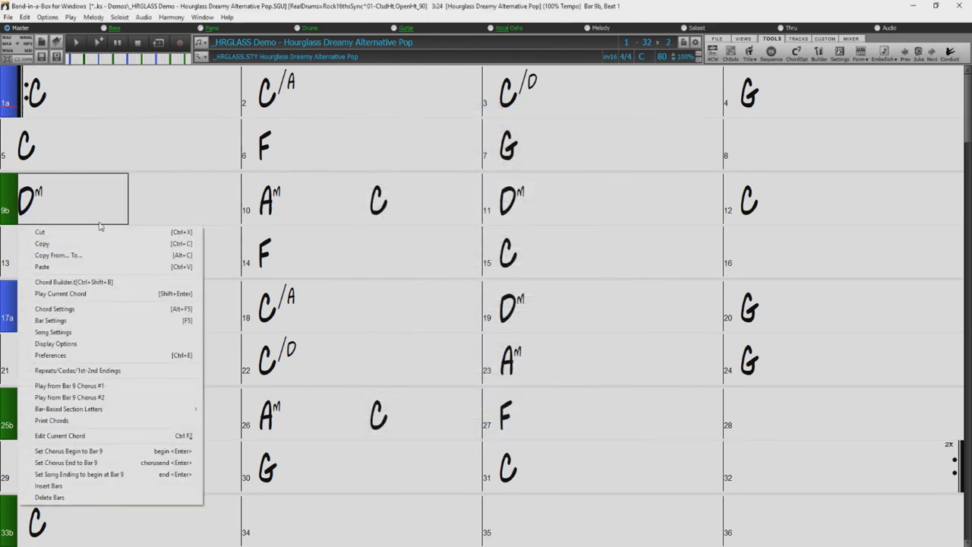
click(87, 321)
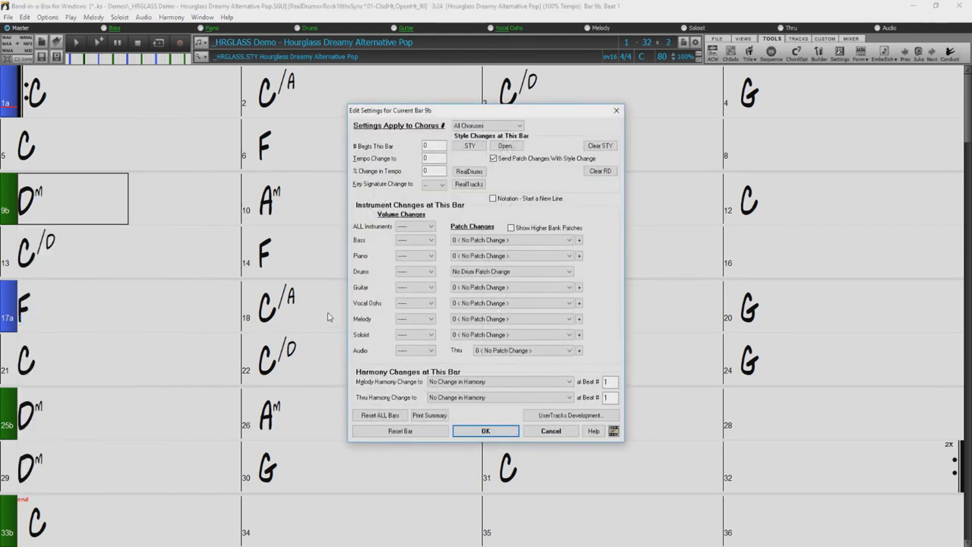
click(429, 303)
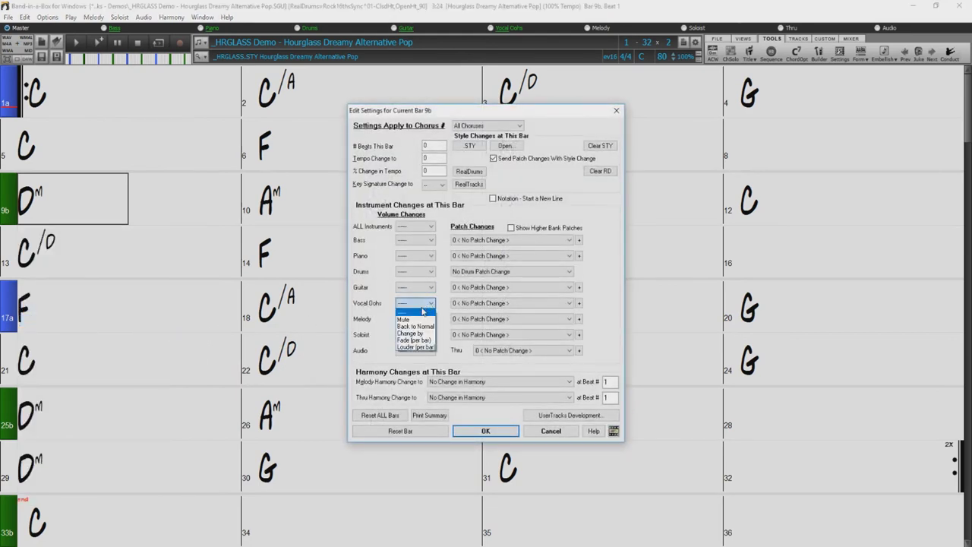
click(416, 326)
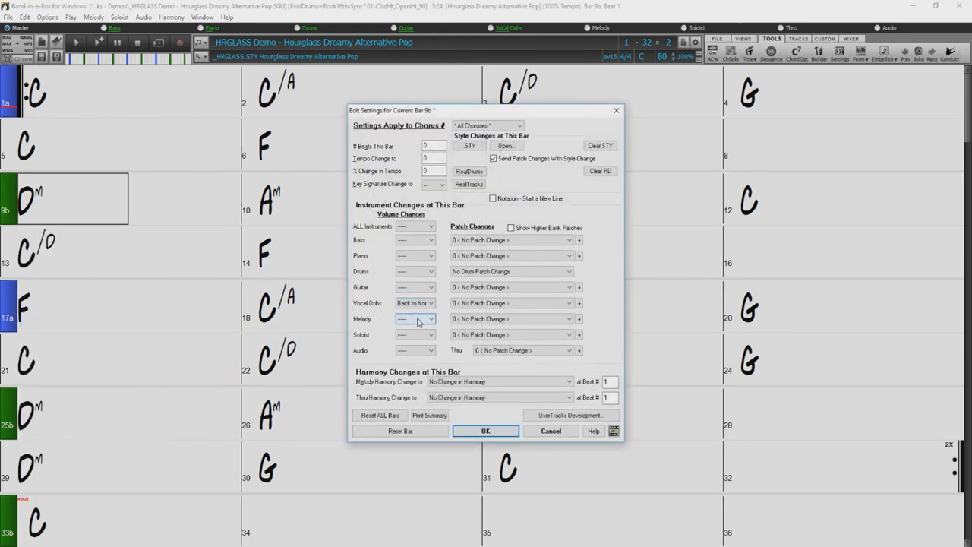
click(416, 256)
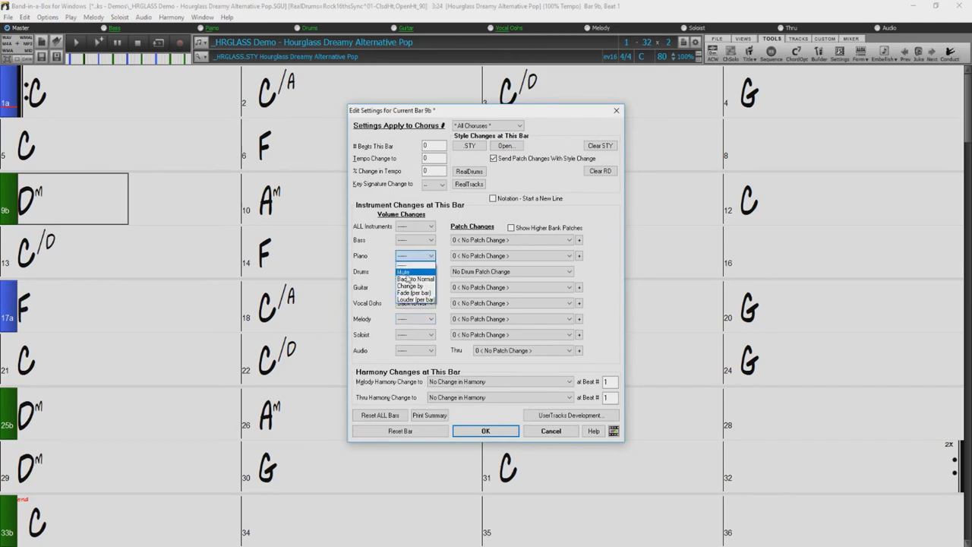
click(404, 272)
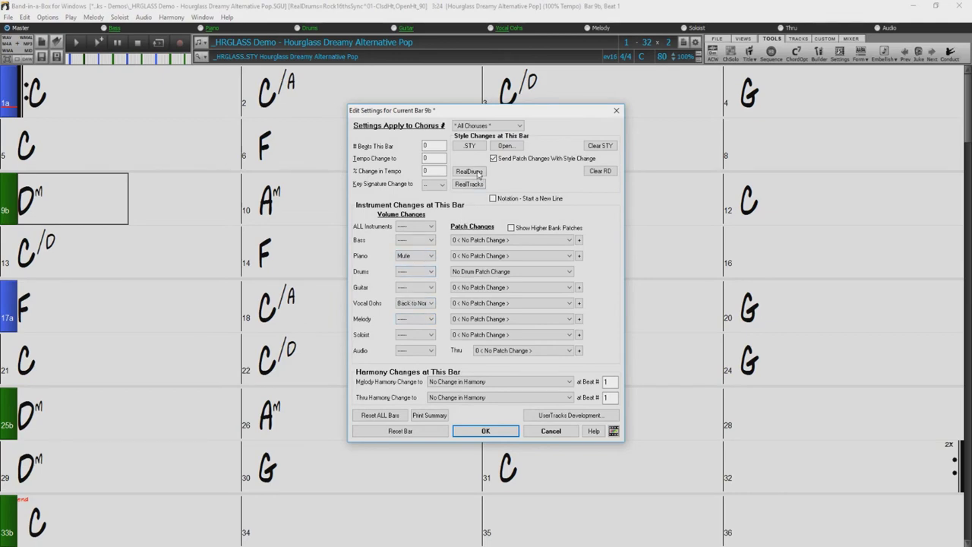
- Give bar 9 the third Rock16thsSync RealDrums variation and confirm bar 9's settings
click(470, 172)
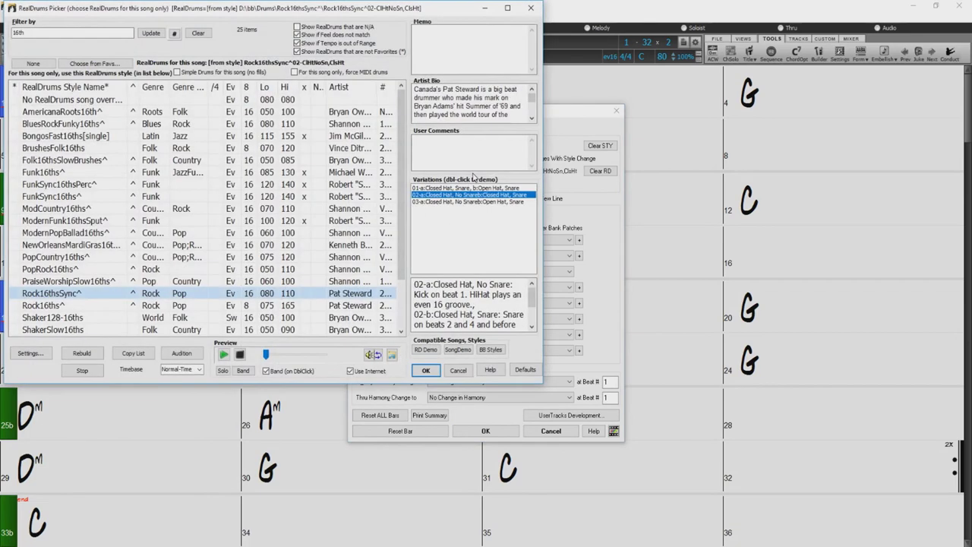
click(447, 202)
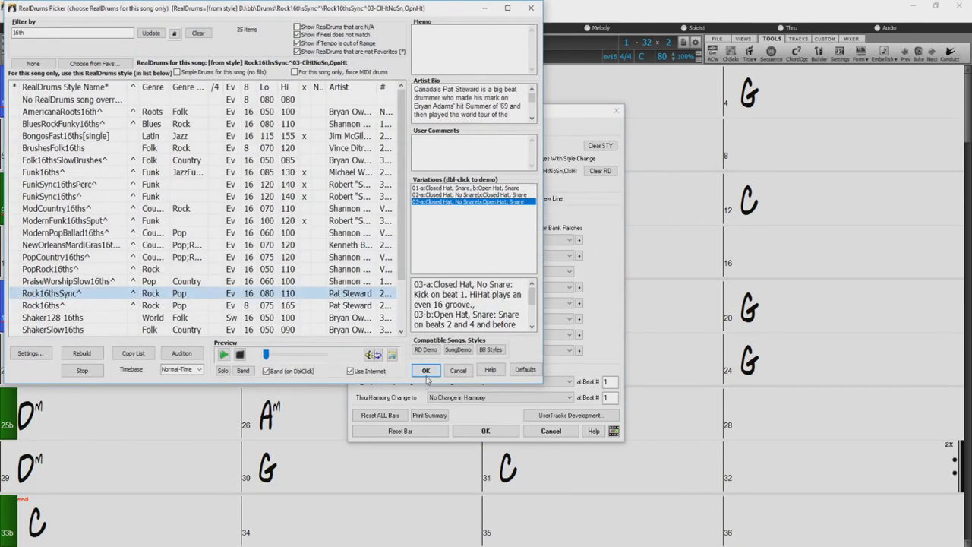
click(427, 372)
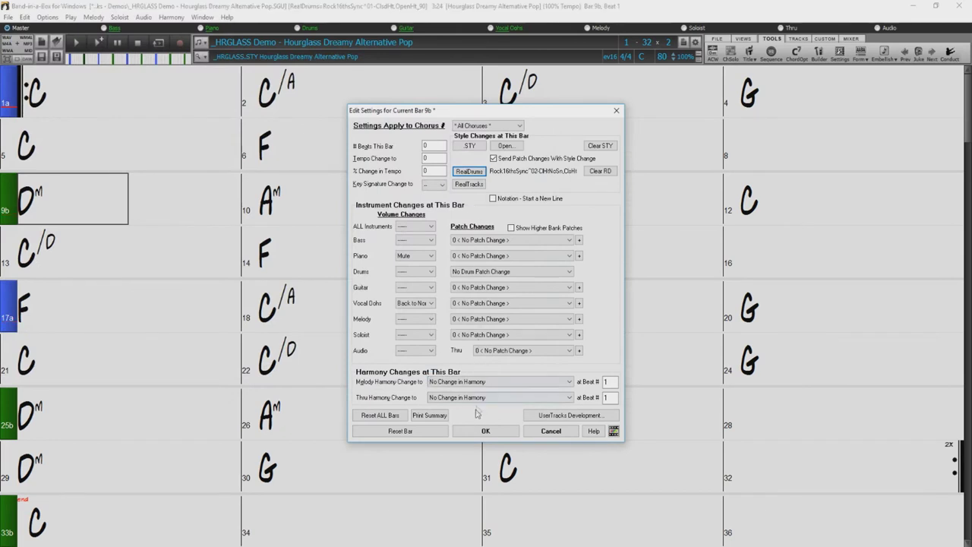
click(486, 431)
click(61, 94)
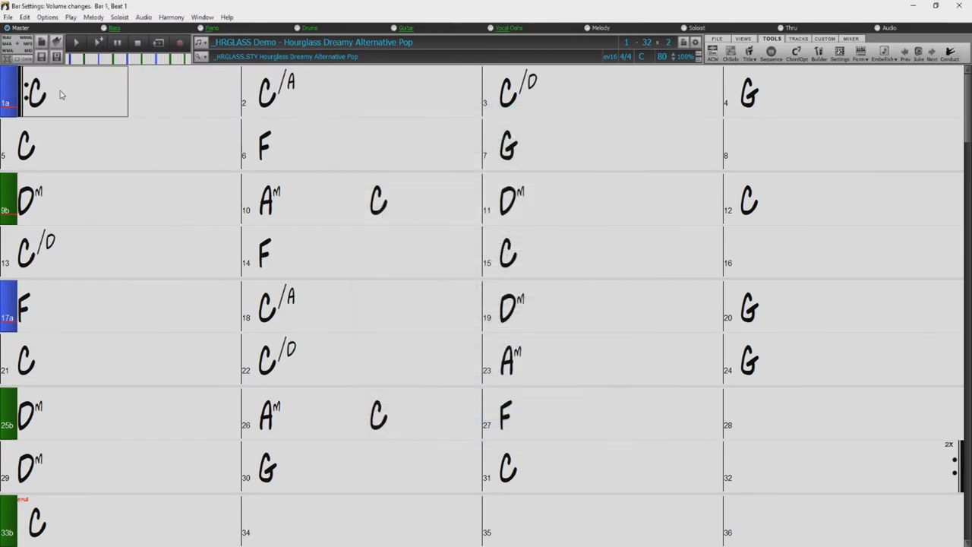
- Play the Hourglass song from bar 1 to hear the bar 9 drum and volume changes
click(61, 94)
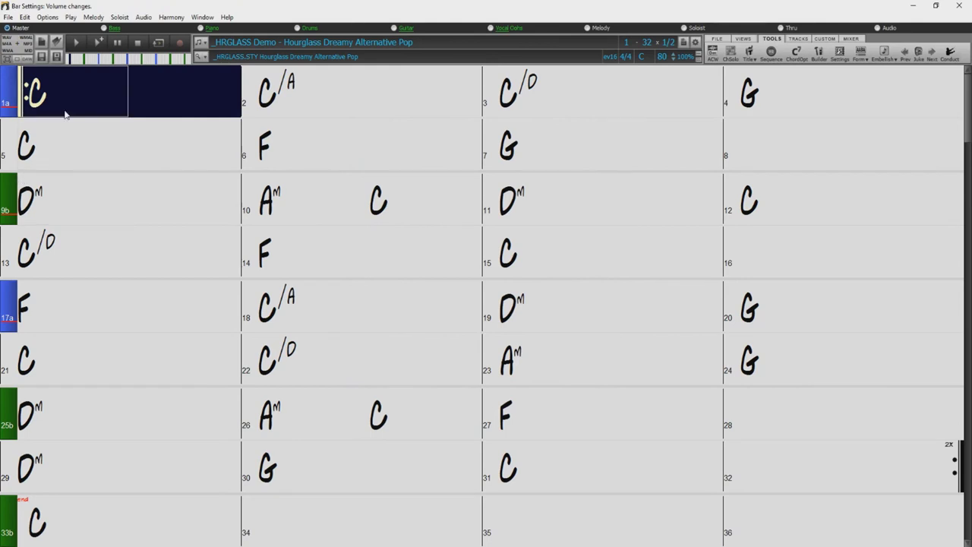
key(Tab)
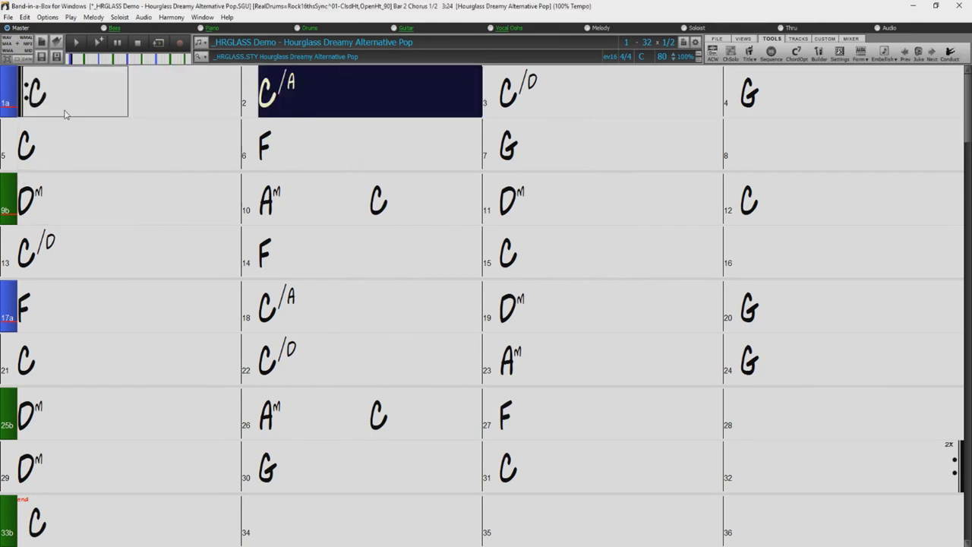
key(Tab)
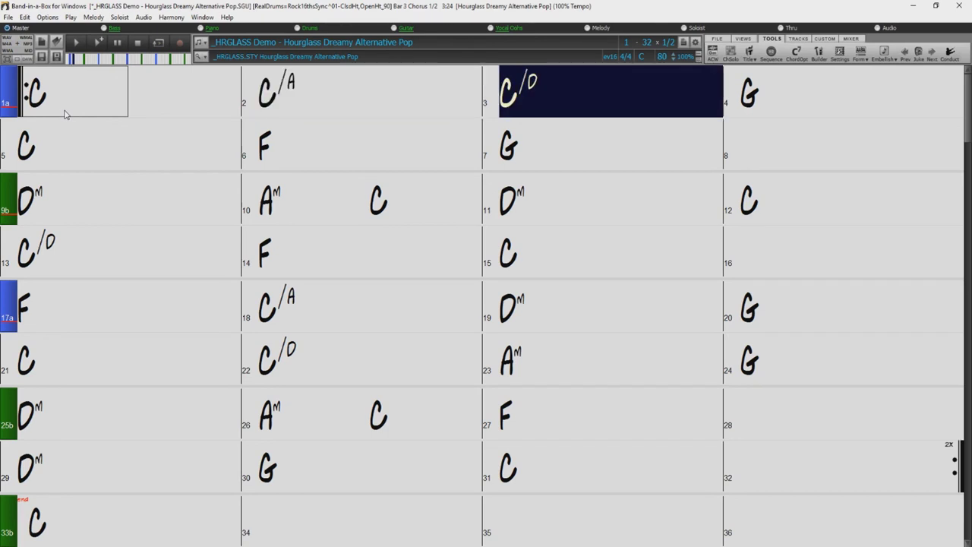
key(Tab)
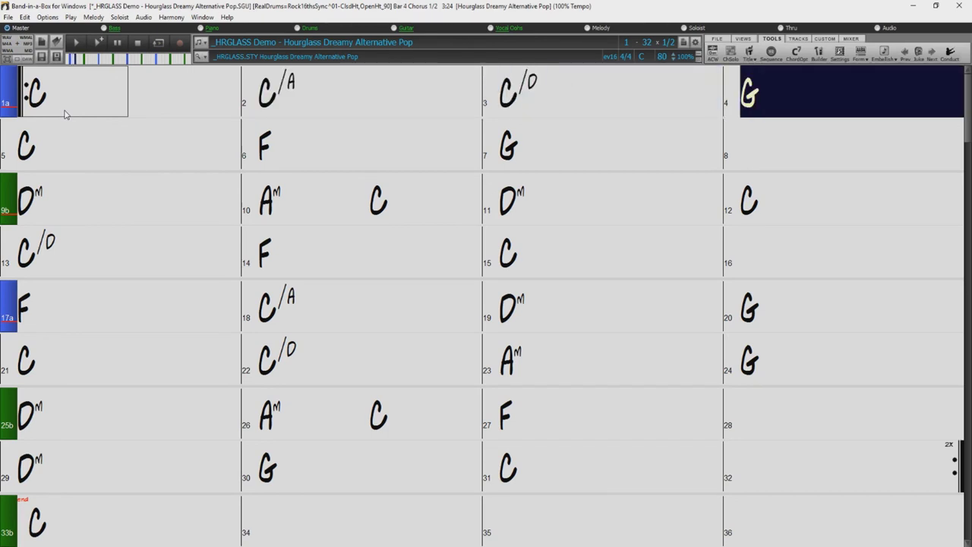
key(Tab)
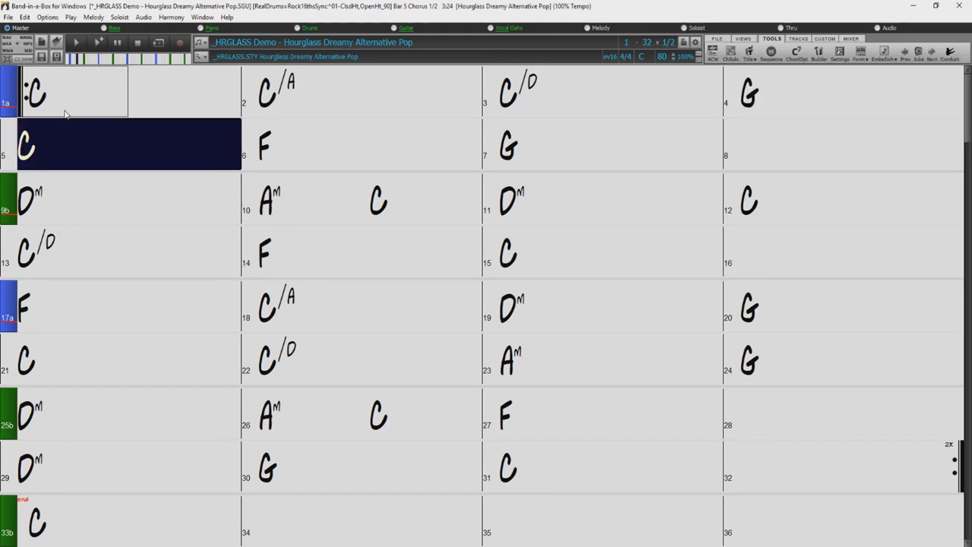
key(Tab)
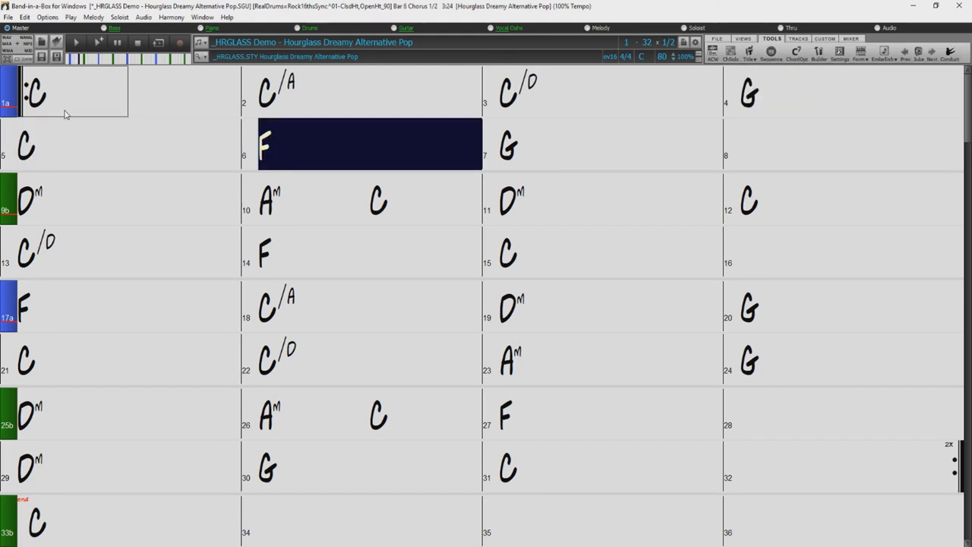
key(Tab)
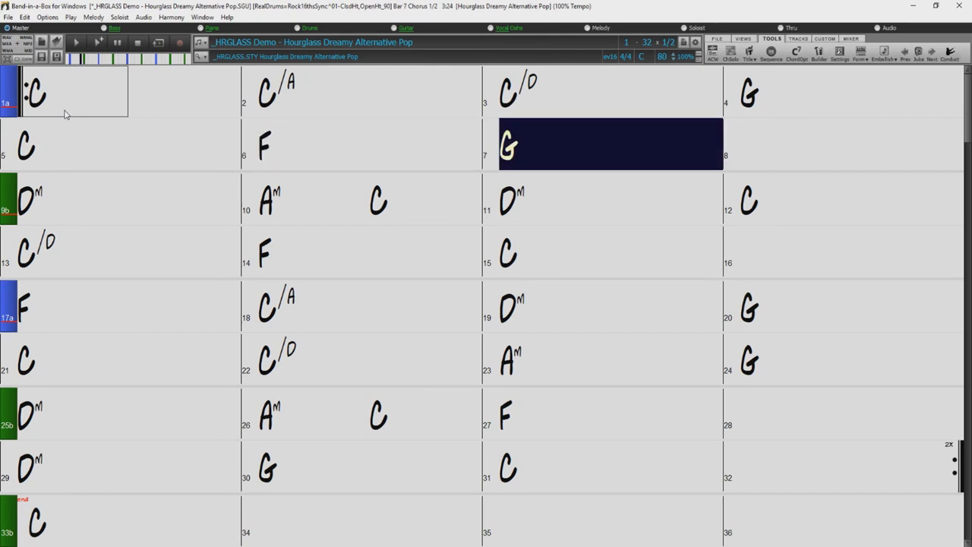
key(Tab)
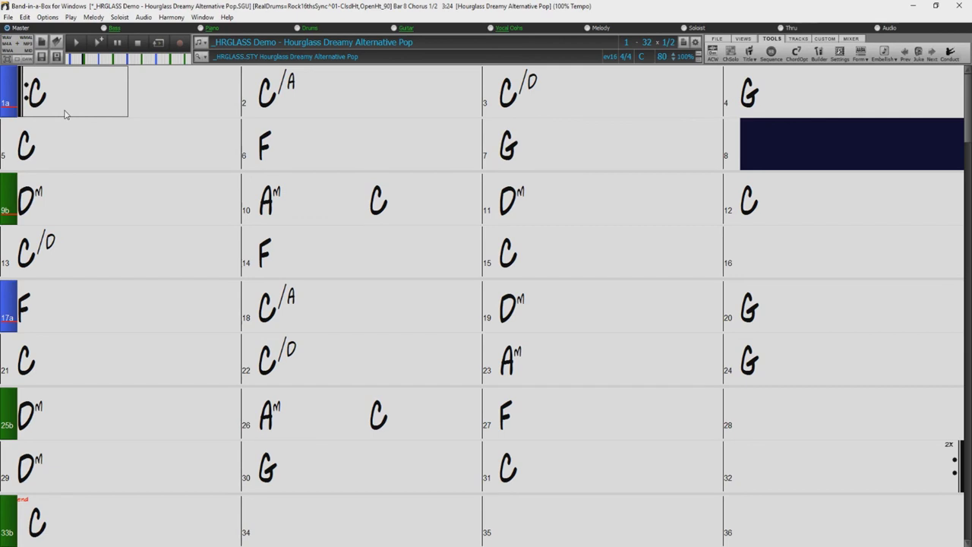
key(Tab)
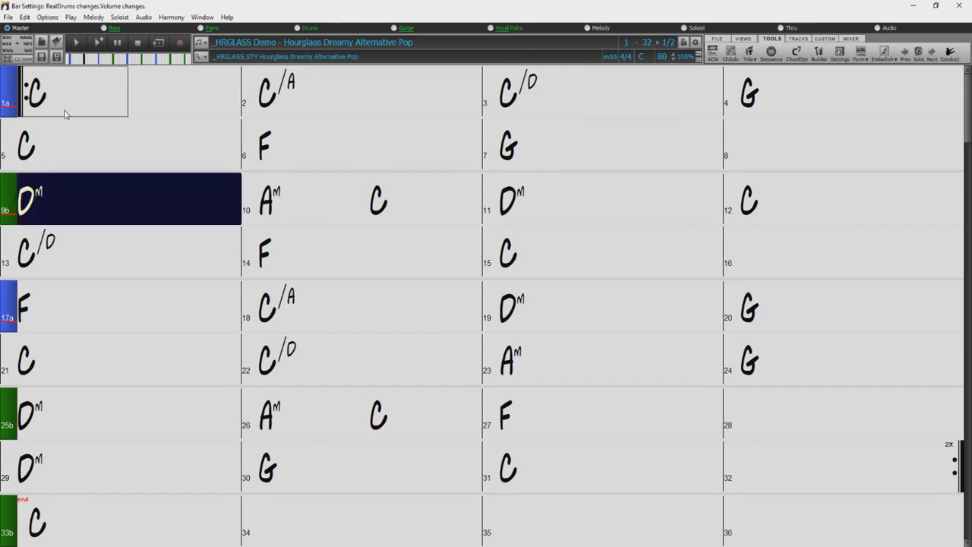
key(Tab)
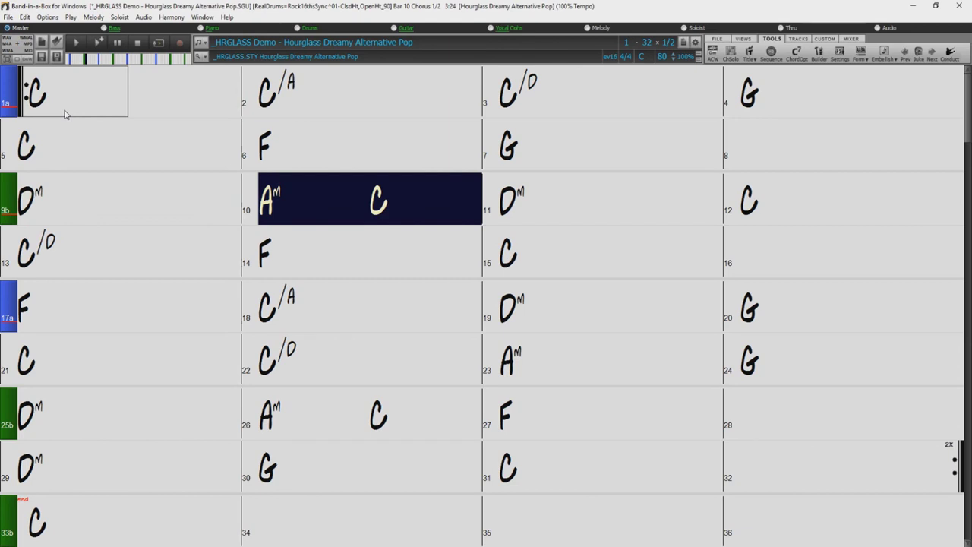